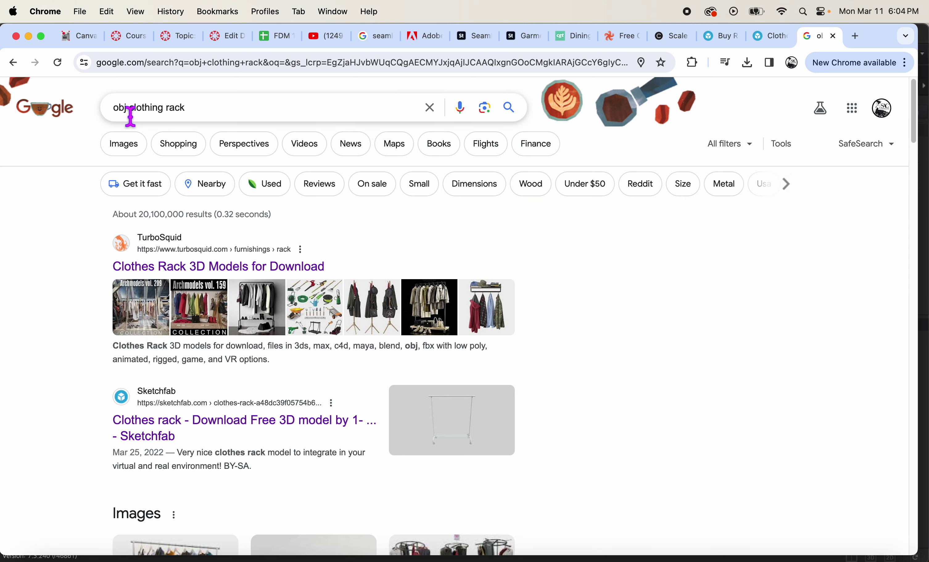
Step: Look through the "obj clothing rack" search results for websites that offer downloadable 3D rack models
double_click(120, 108)
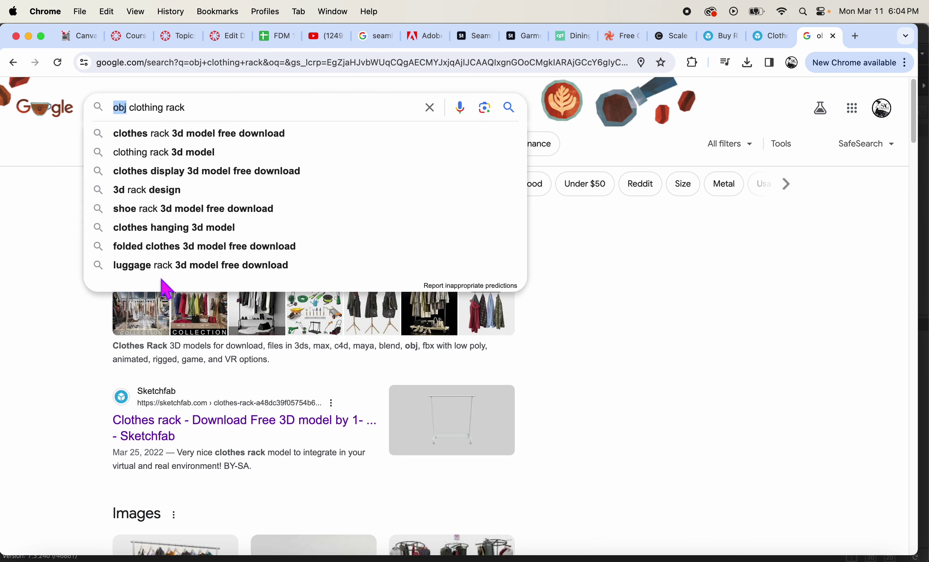
click(237, 111)
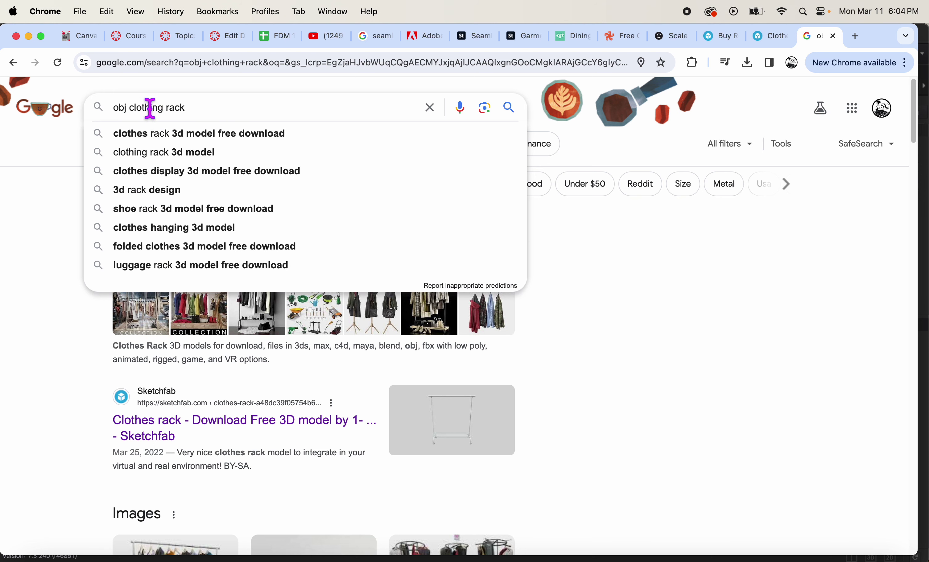
drag(130, 110, 243, 113)
click(243, 114)
click(561, 278)
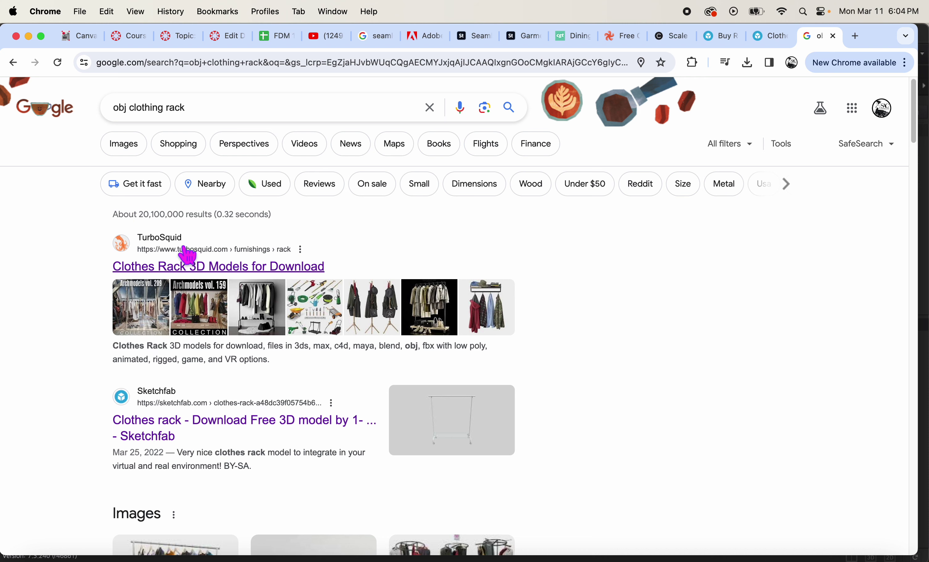
scroll(213, 384, down, 5)
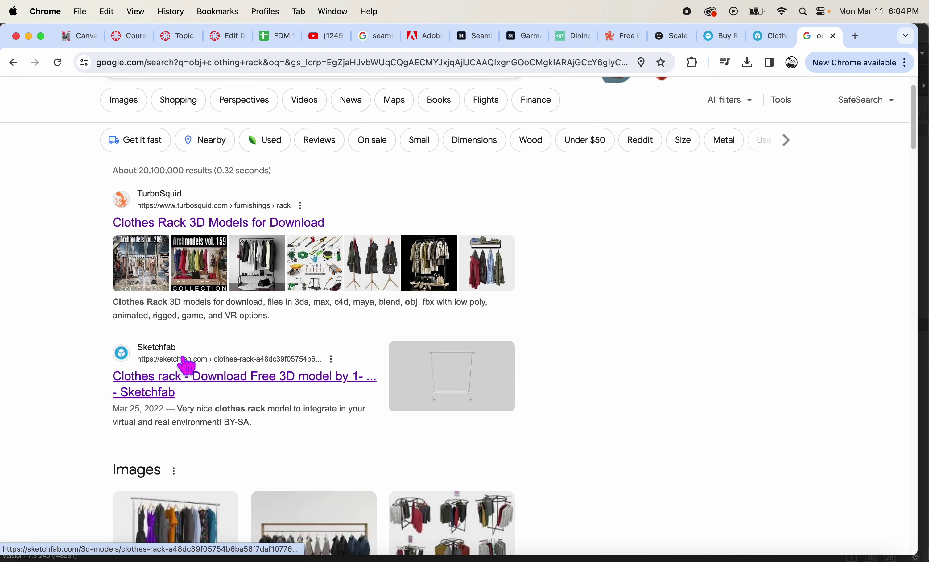
scroll(190, 372, down, 8)
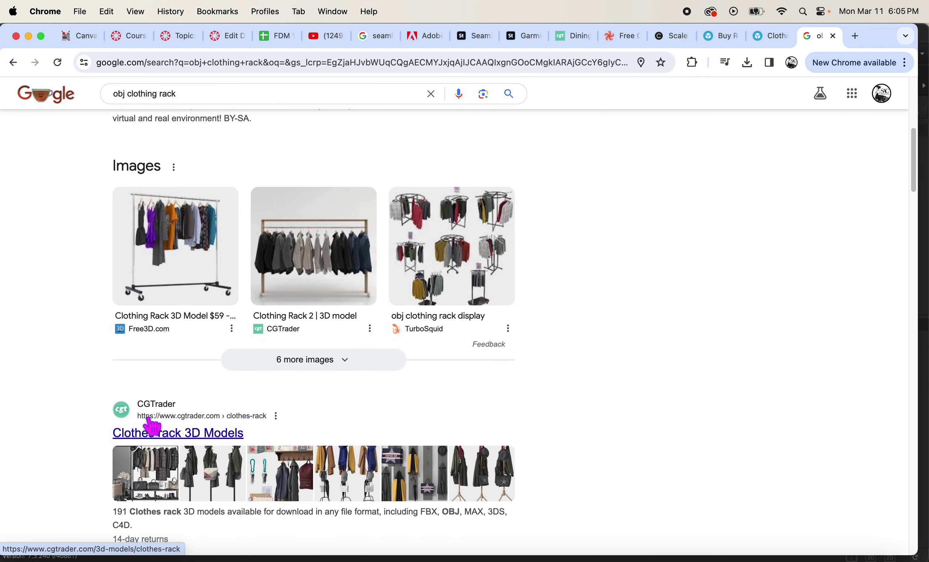
scroll(179, 425, down, 3)
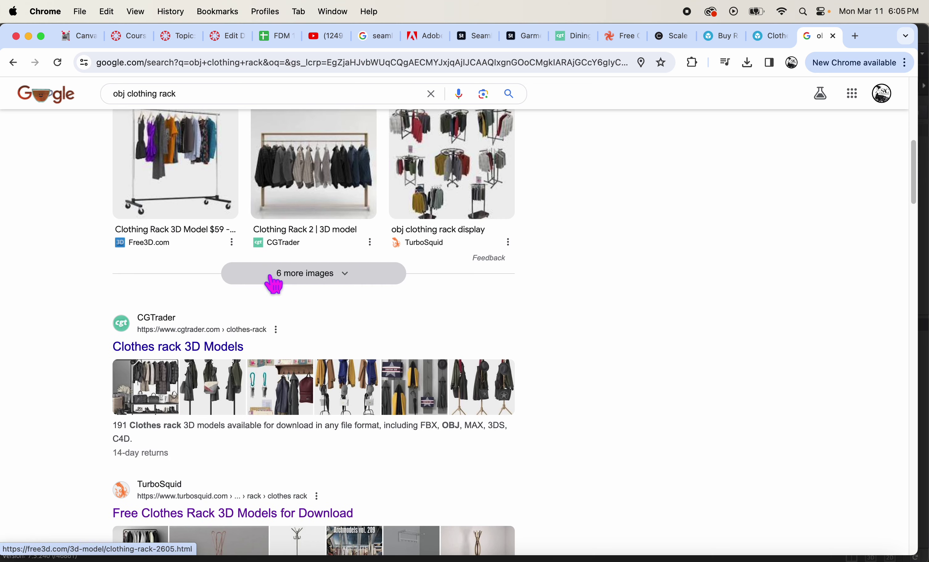
scroll(272, 288, up, 3)
scroll(248, 322, up, 7)
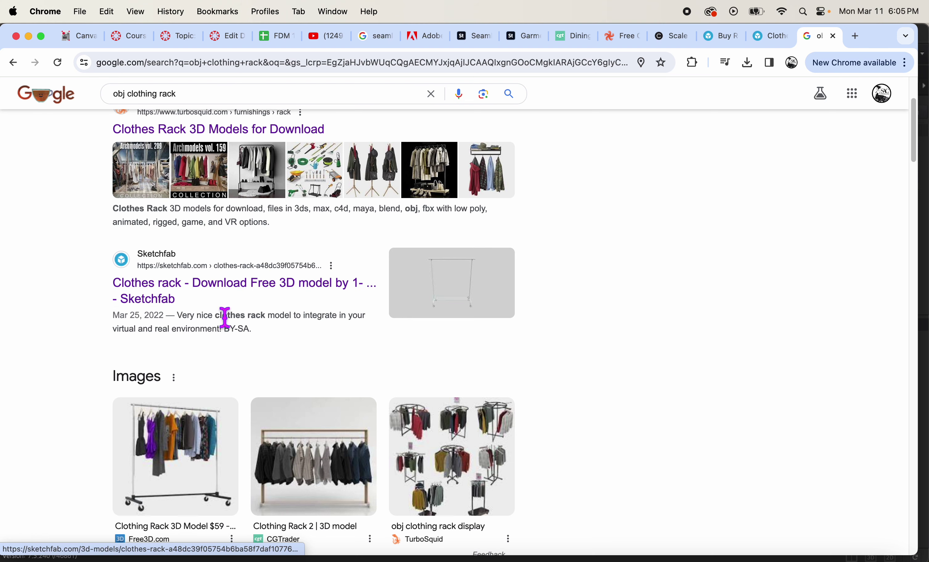
scroll(220, 344, down, 7)
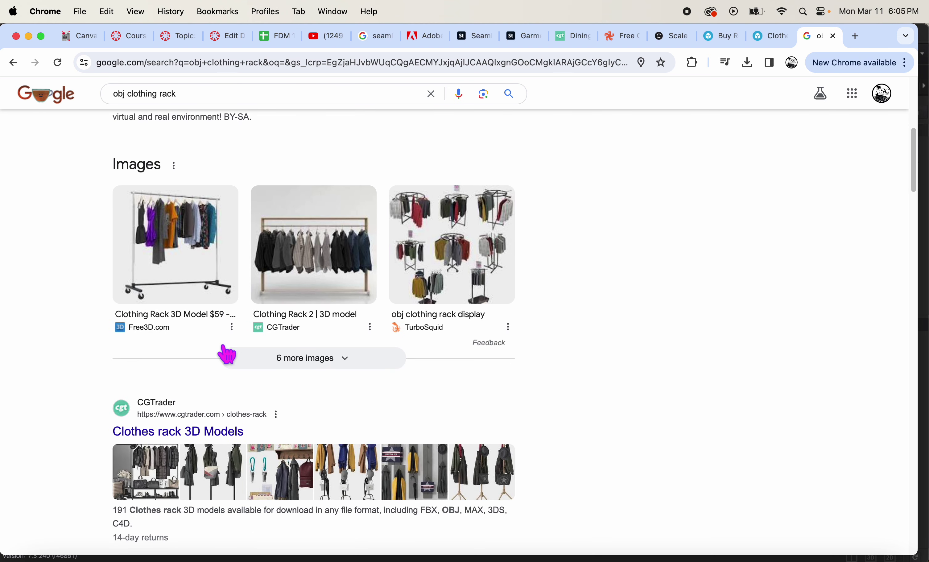
scroll(226, 354, down, 3)
scroll(223, 363, down, 3)
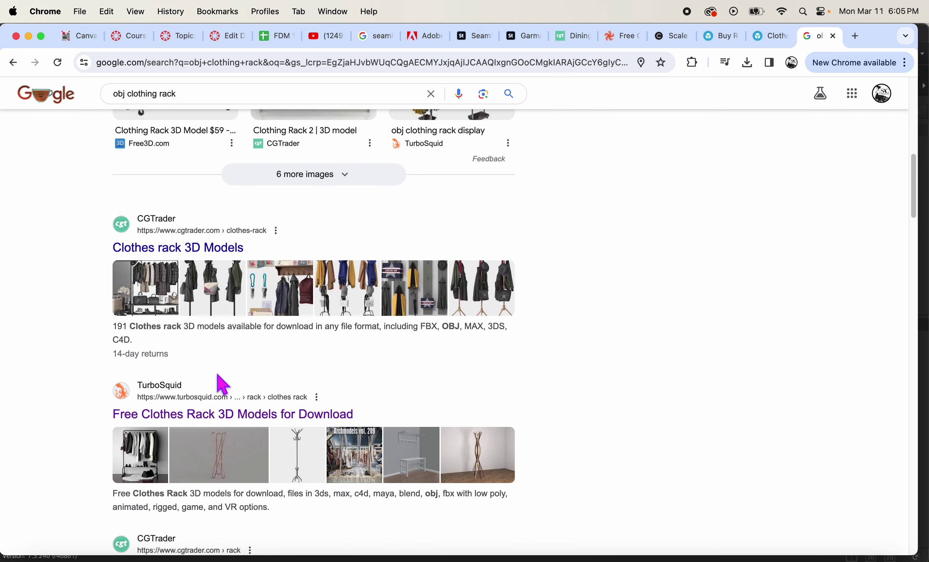
scroll(227, 386, down, 8)
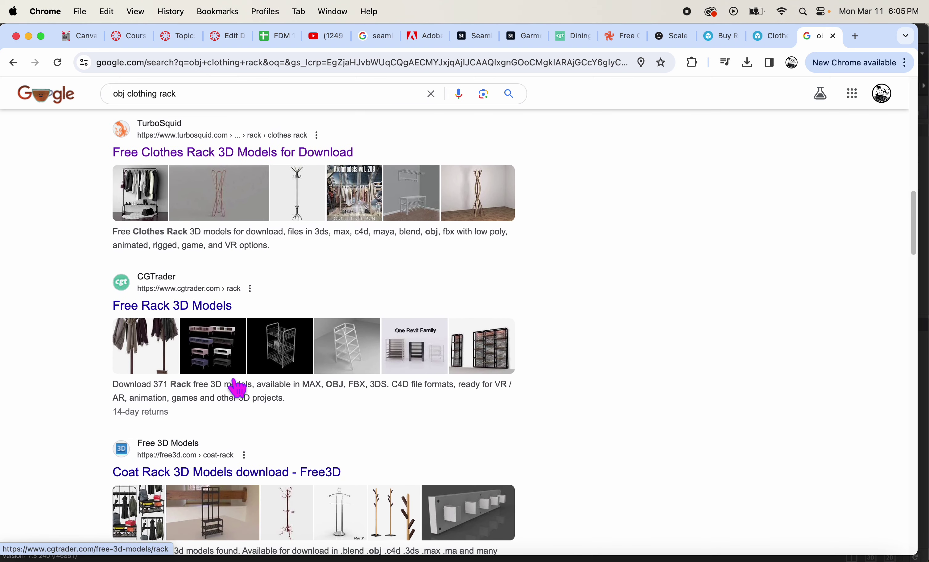
scroll(238, 388, down, 3)
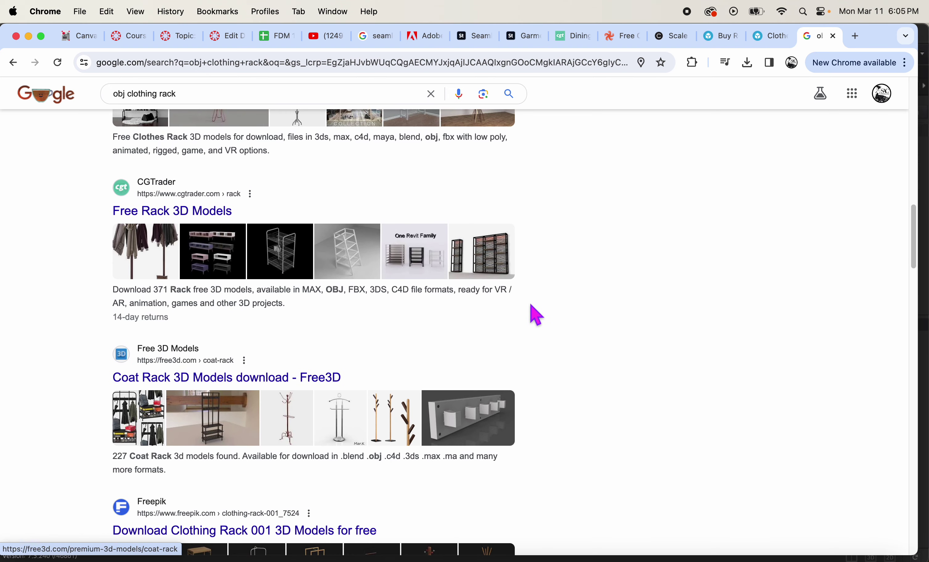
scroll(162, 406, down, 1)
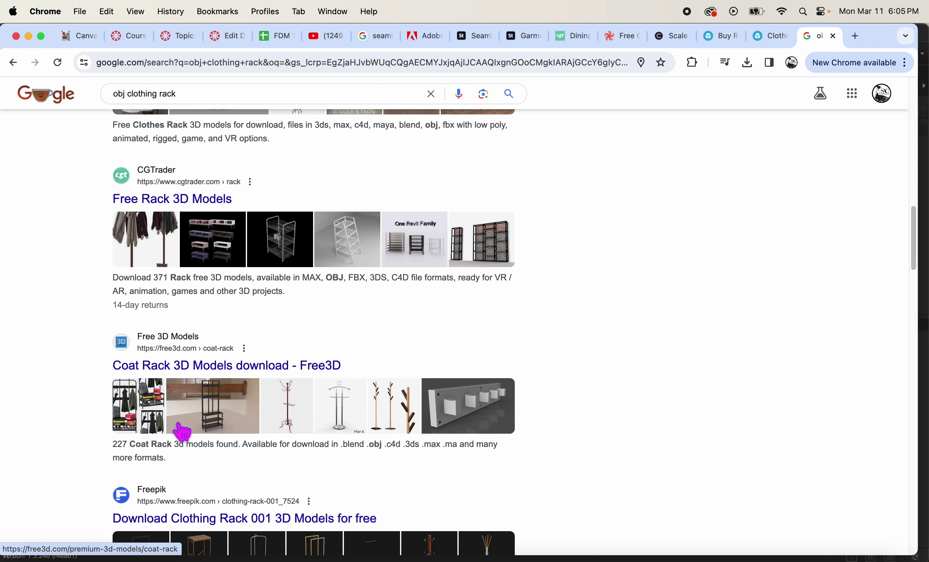
scroll(182, 439, down, 4)
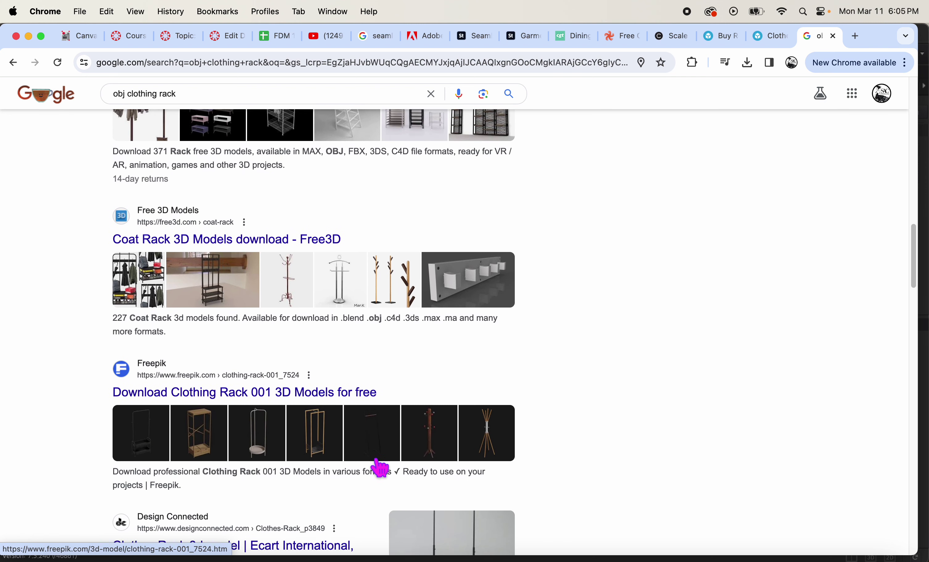
scroll(299, 469, down, 3)
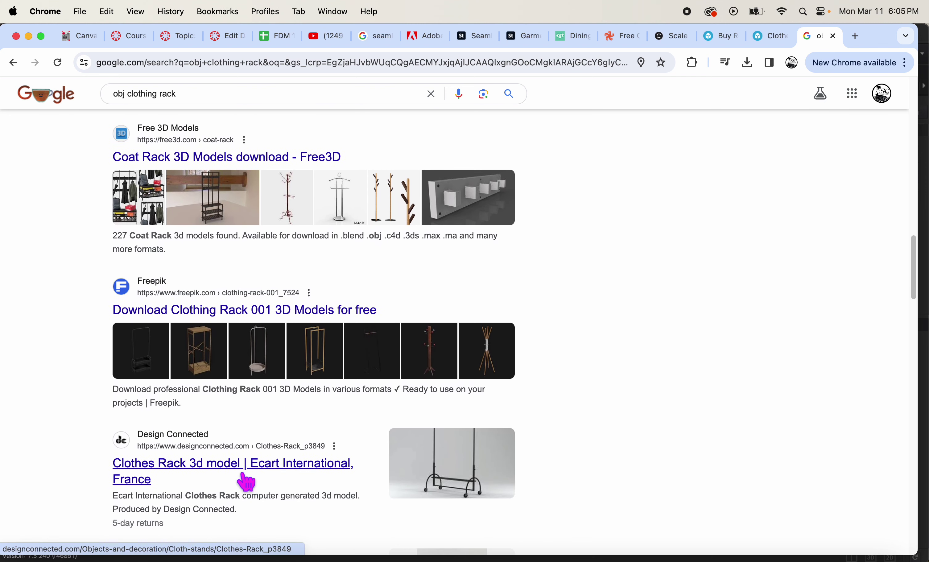
scroll(352, 459, down, 3)
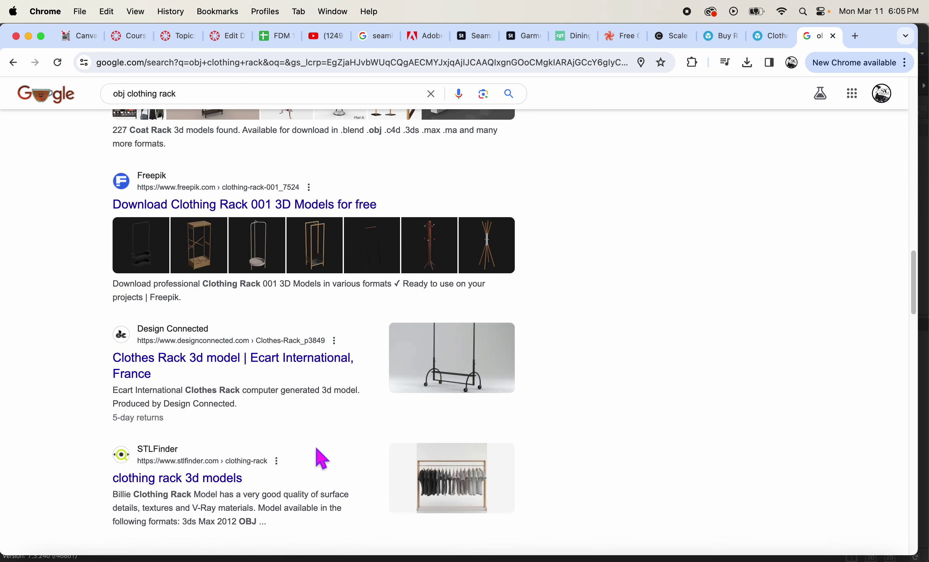
scroll(566, 358, down, 15)
scroll(566, 358, up, 8)
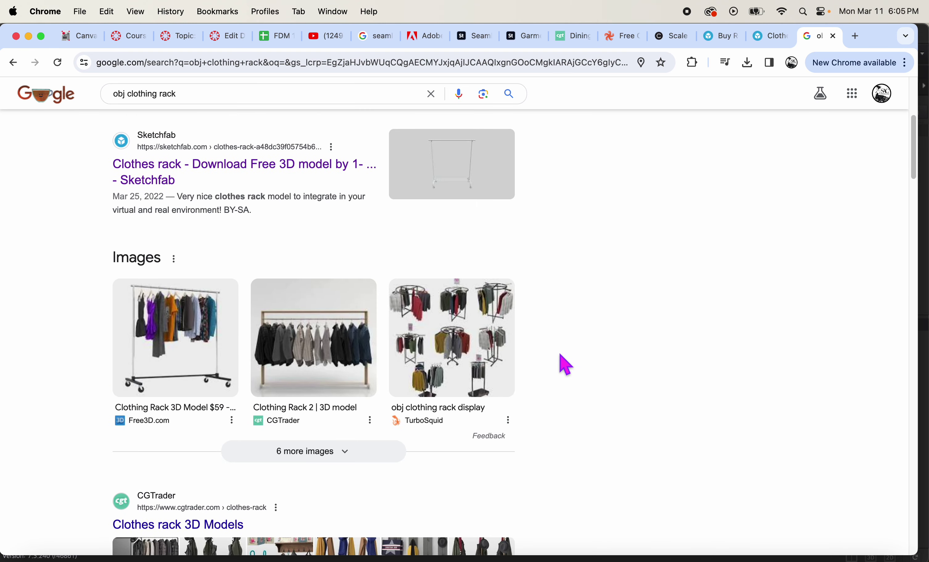
scroll(566, 365, down, 2)
scroll(439, 362, down, 6)
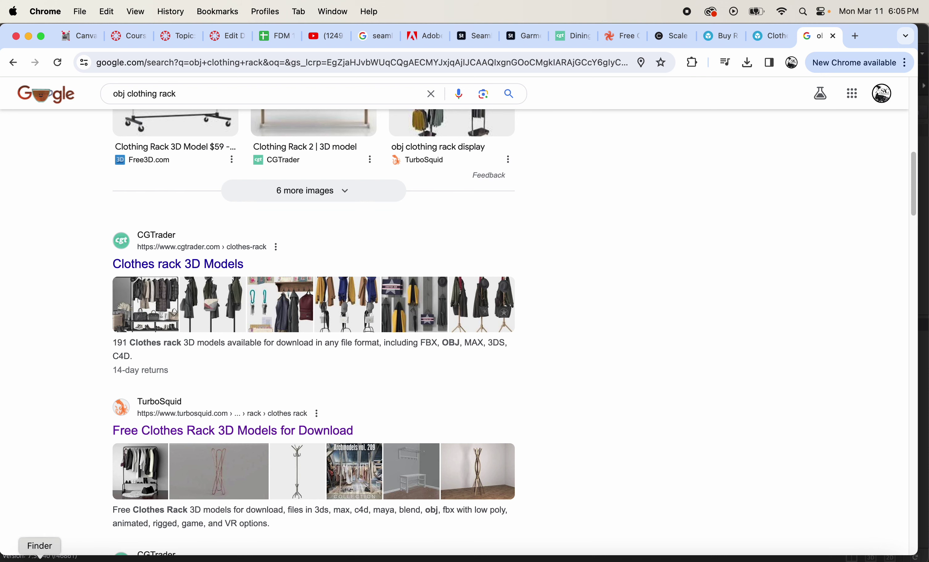
Step: Switch to Finder and locate Shelf.obj and chusig1.obj in the Downloads folder
click(30, 559)
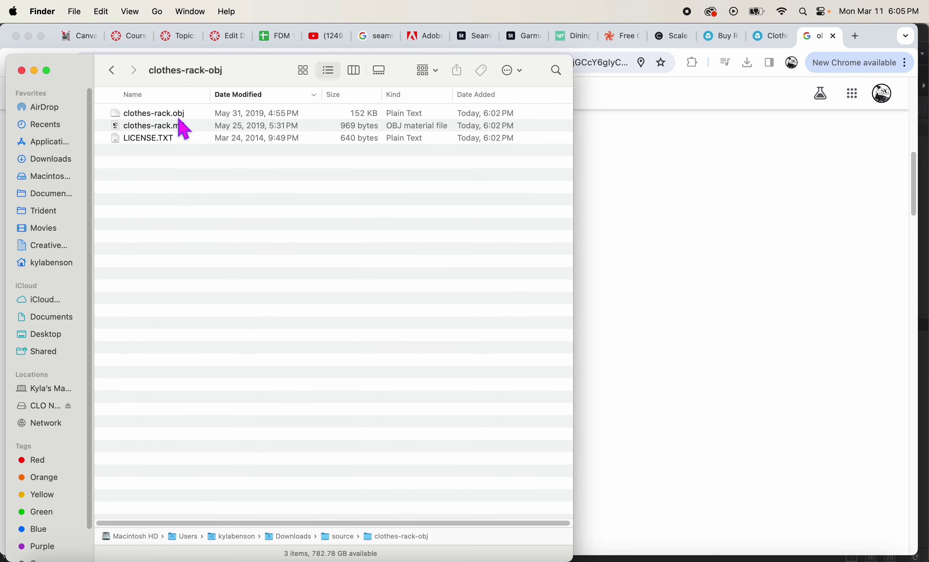
click(111, 70)
click(112, 71)
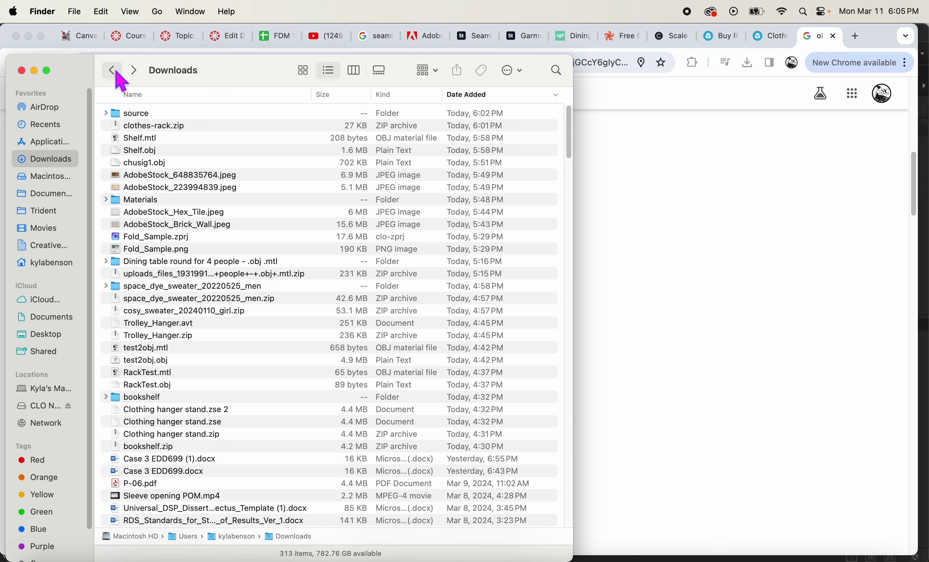
click(140, 154)
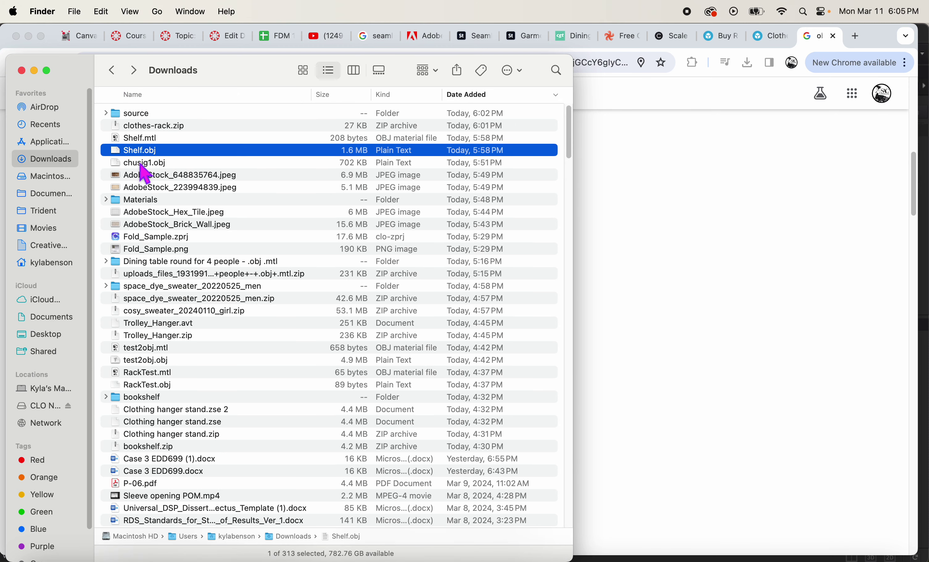
click(141, 166)
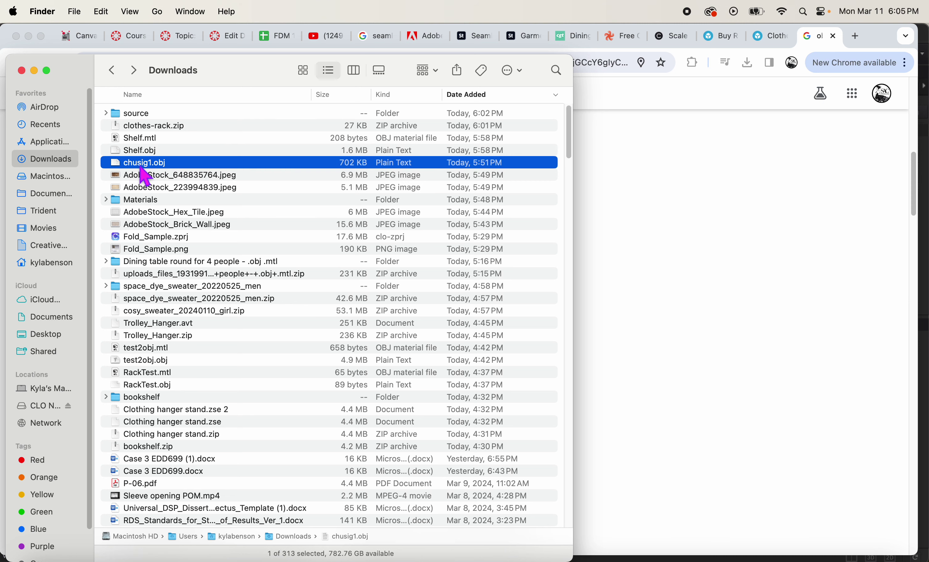
Step: Switch to CLO and add chusig1.obj from Downloads to the project as an OBJ, using the default import settings
click(102, 559)
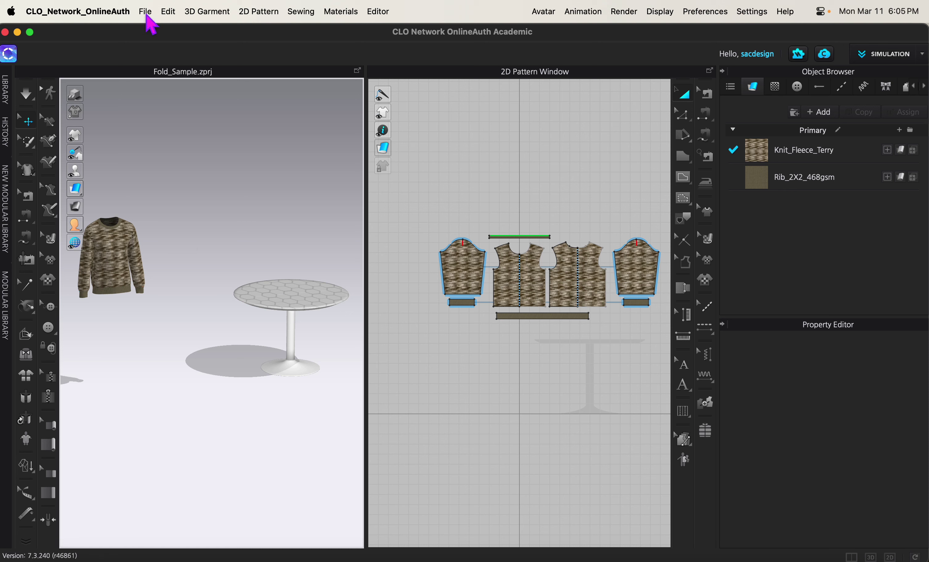
click(145, 11)
mouse_move(174, 164)
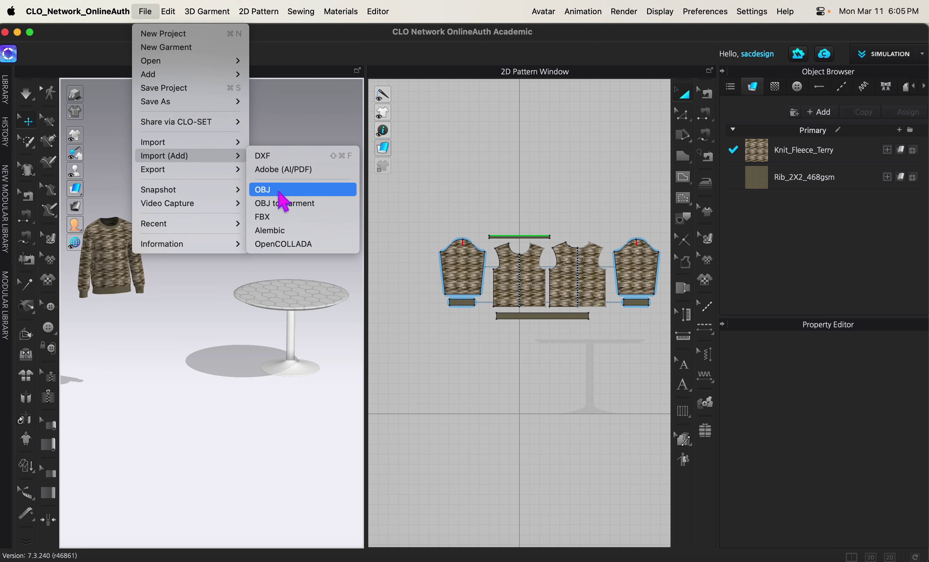
click(273, 190)
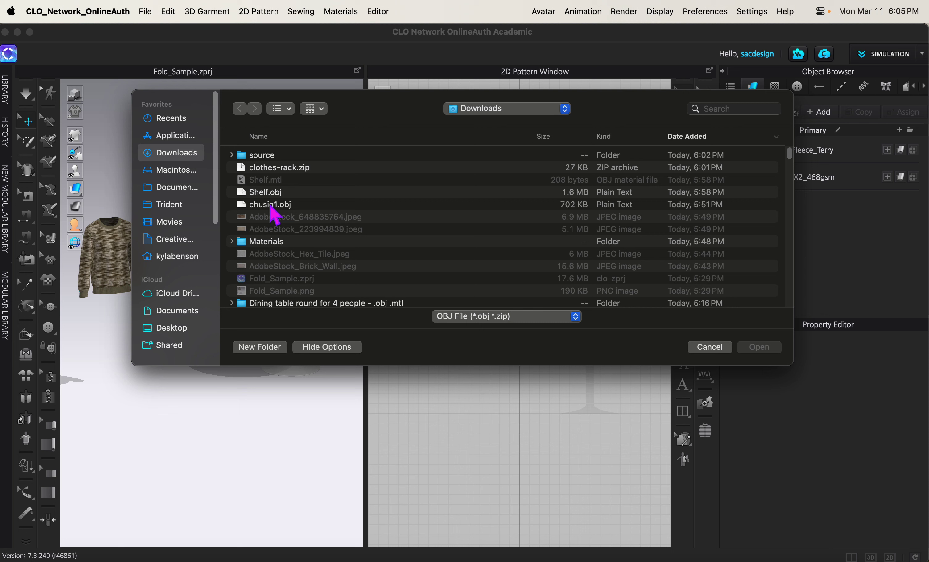
click(274, 206)
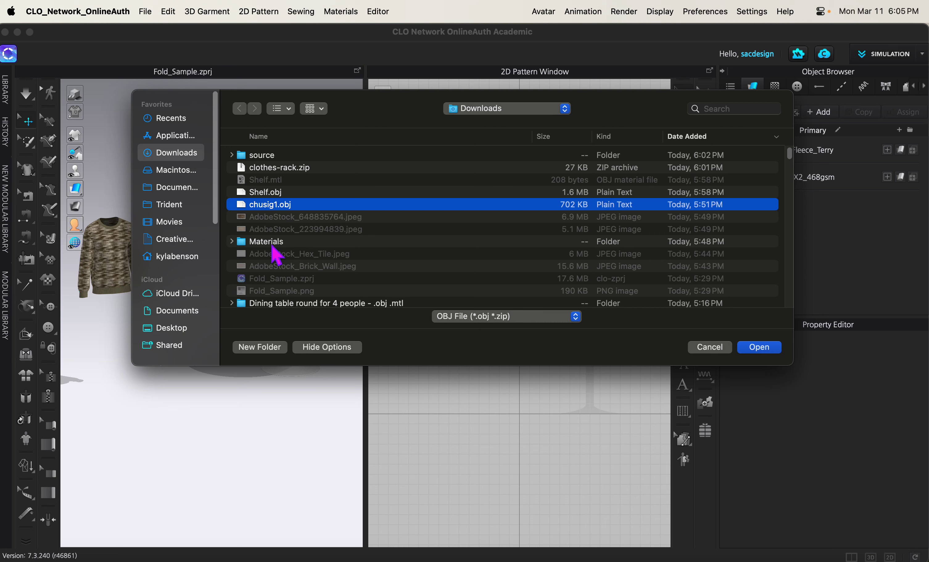
click(760, 347)
click(467, 480)
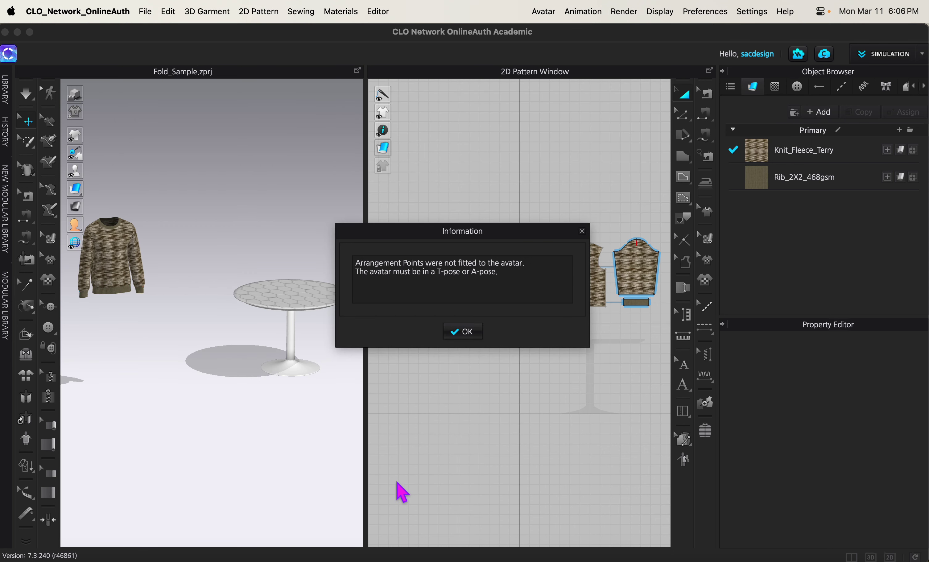
click(463, 332)
click(464, 331)
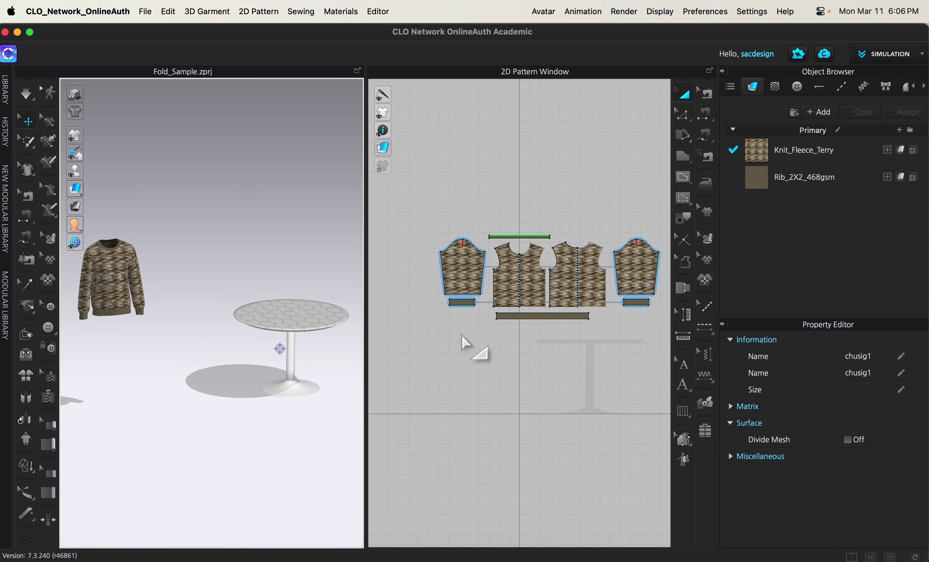
Step: Examine the ground around the table's shadow in the 3D view to find the imported chusig1 object and check its size
scroll(282, 363, up, 5)
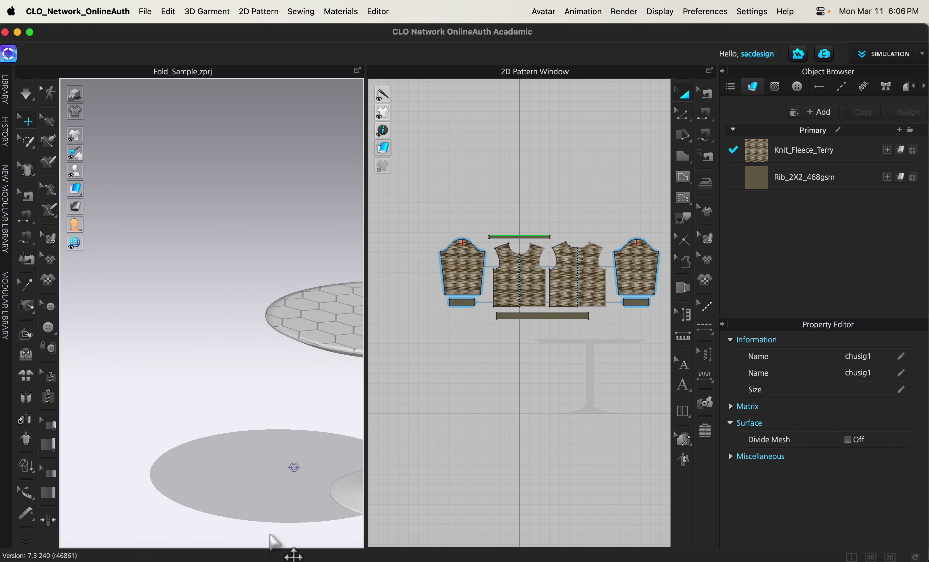
scroll(301, 424, up, 5)
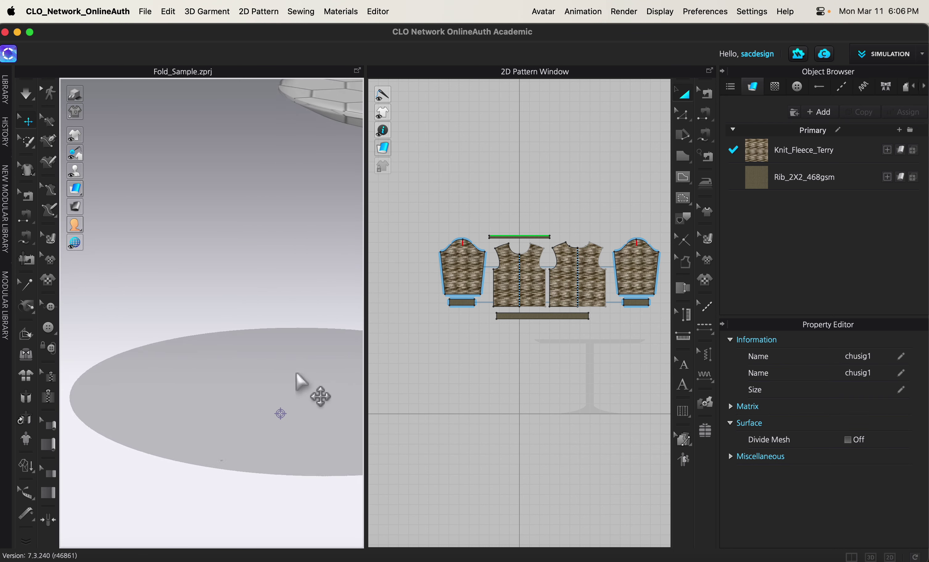
scroll(301, 424, up, 8)
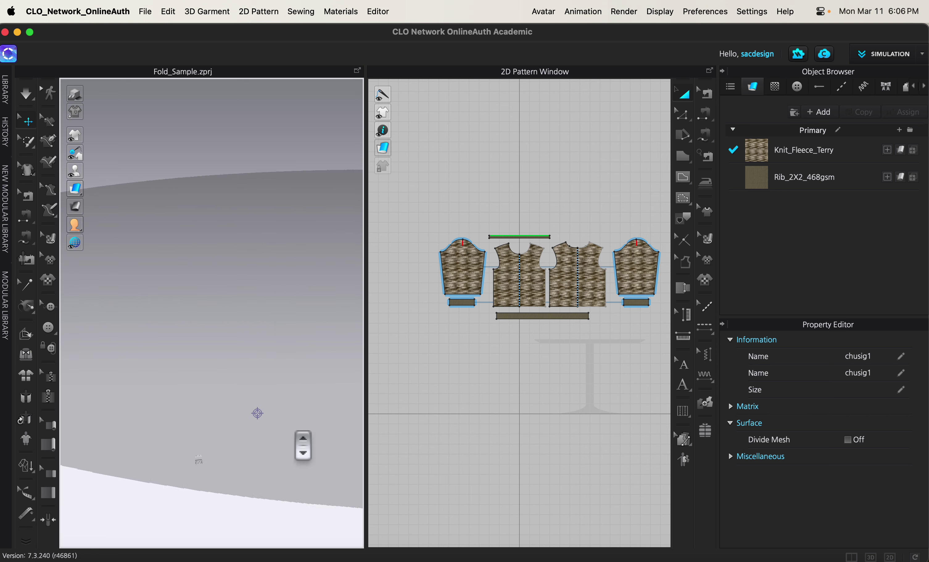
middle_drag(285, 456, 249, 372)
click(260, 418)
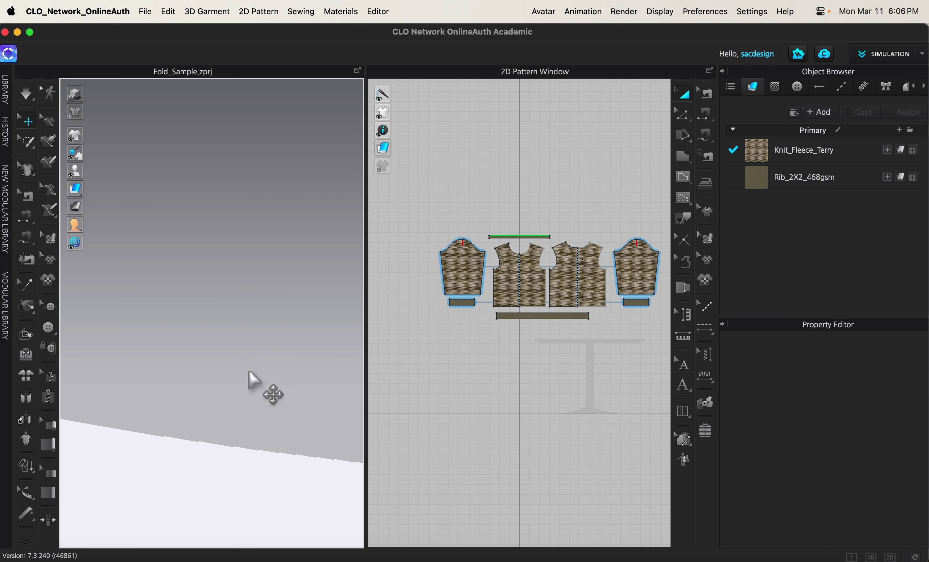
mouse_move(248, 372)
right_down()
mouse_move(257, 355)
mouse_move(236, 358)
mouse_move(214, 389)
mouse_move(217, 375)
mouse_move(263, 371)
right_up()
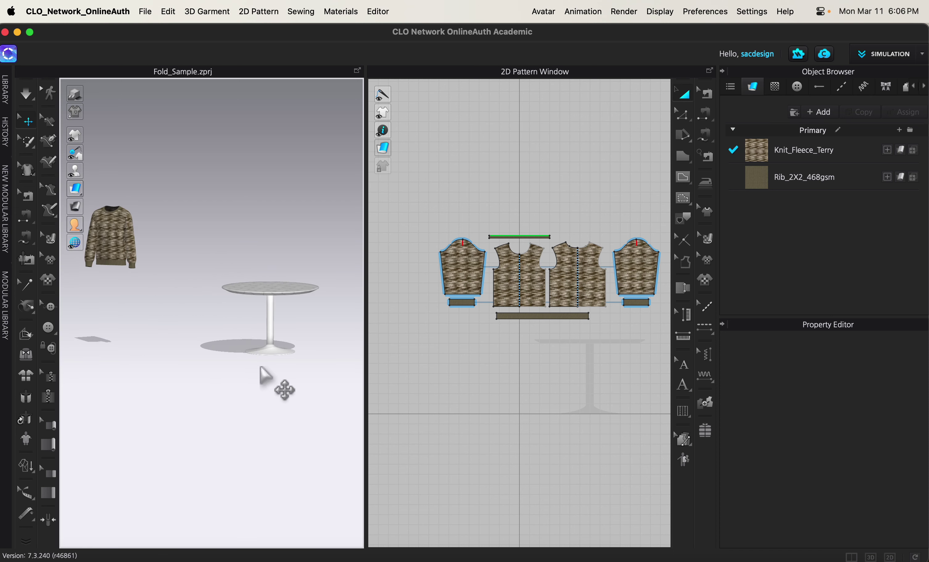
Step: Add chusig1.obj from Downloads to the project again as an OBJ, with the scale set to 10000%
click(145, 12)
mouse_move(196, 155)
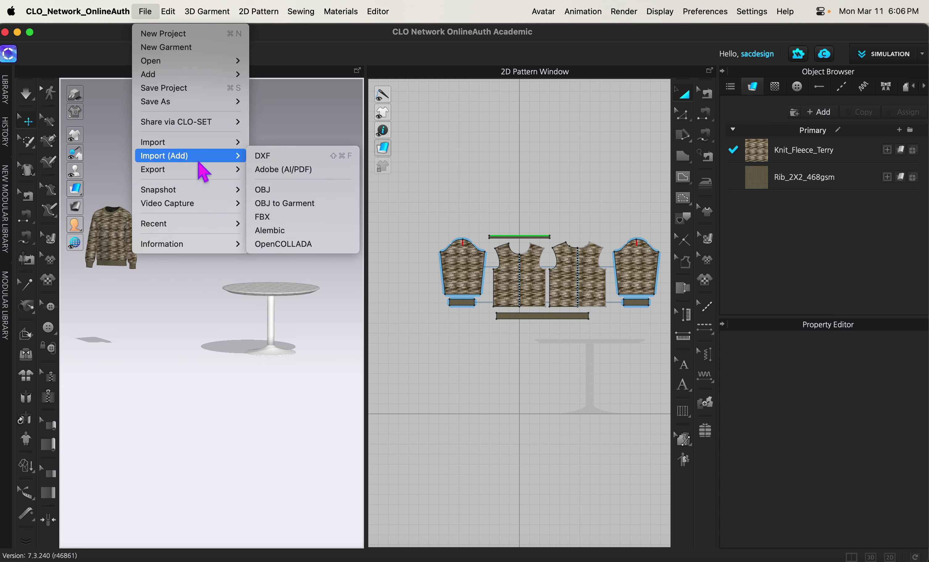
click(285, 189)
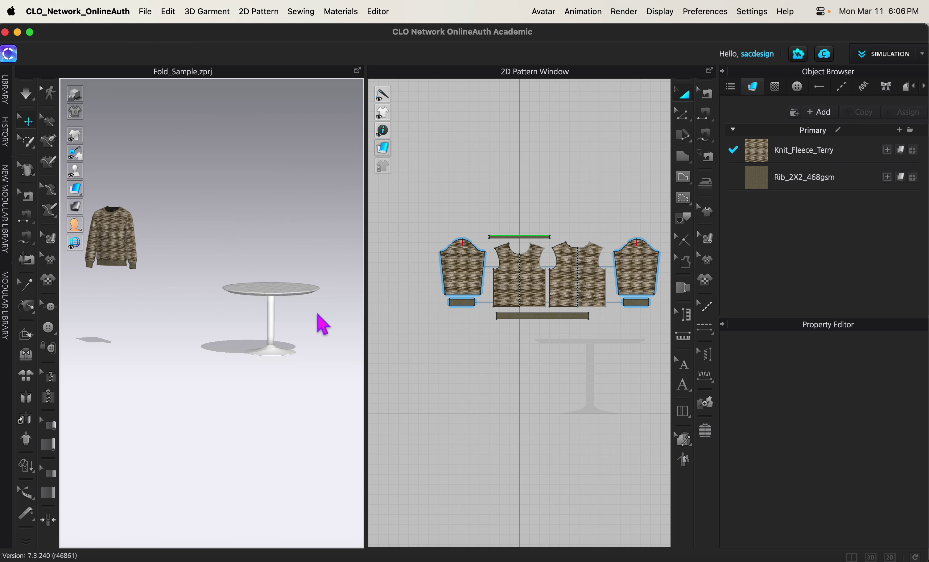
double_click(270, 206)
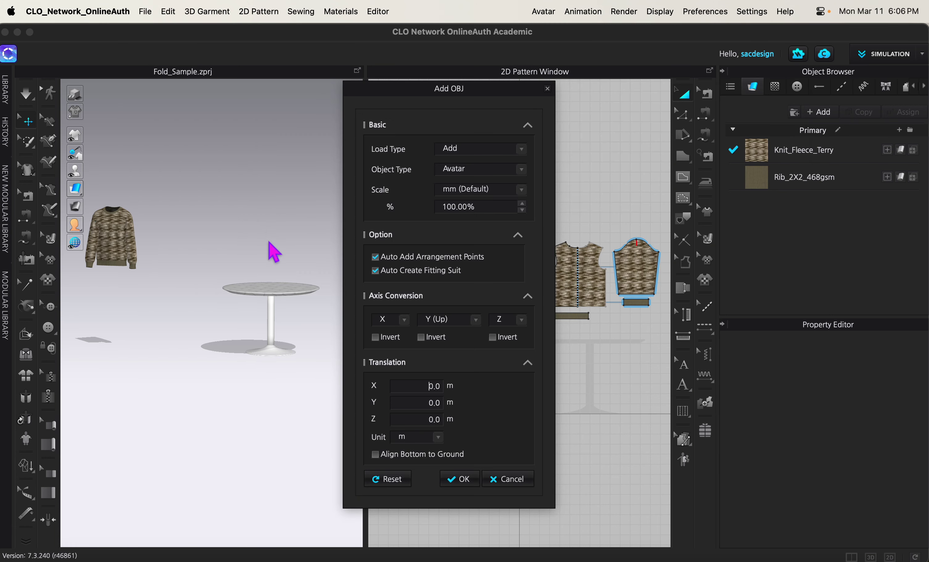
click(456, 204)
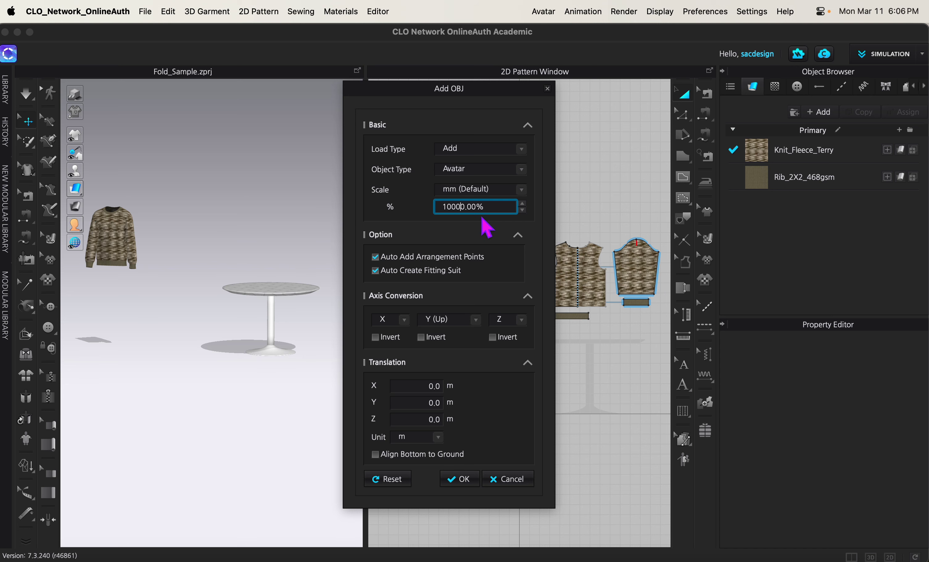
click(464, 484)
click(462, 333)
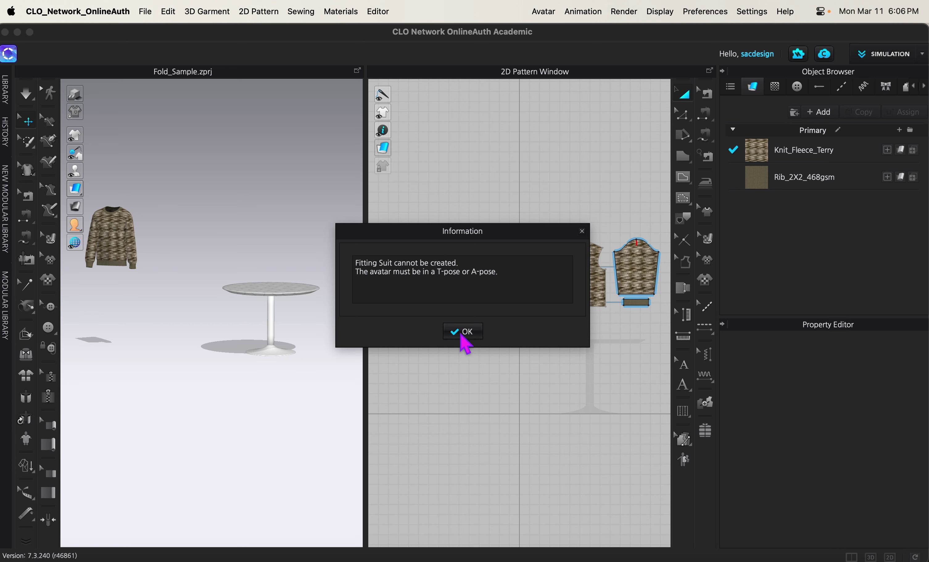
click(466, 332)
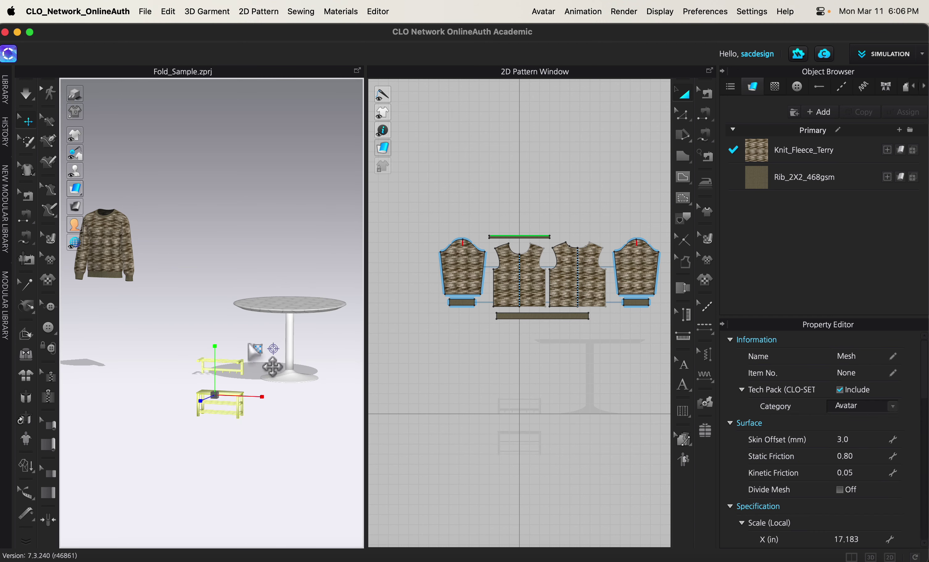
Step: Scale the imported bench and wall rack up uniformly to about 49 in wide, and raise it so the bench stands on the ground
click(258, 349)
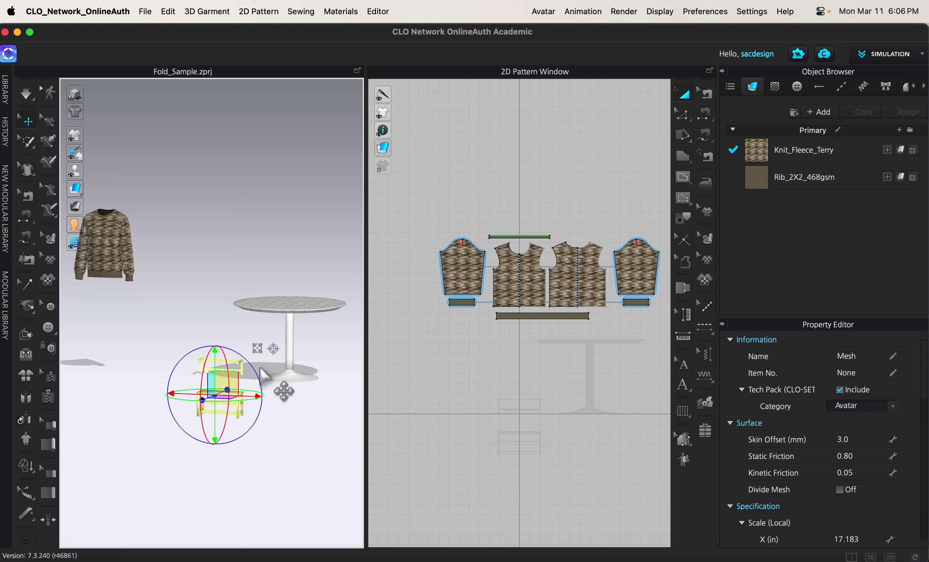
click(258, 349)
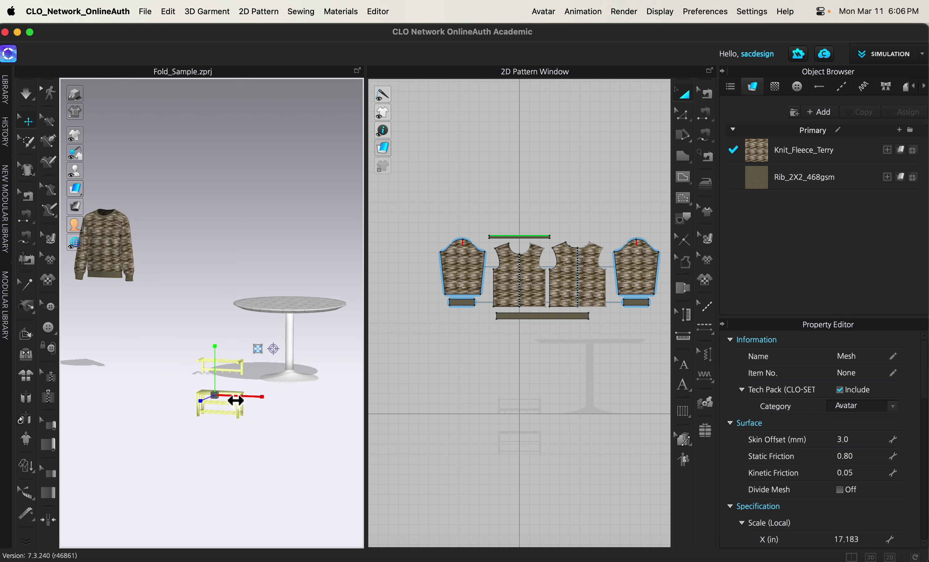
click(257, 349)
click(259, 349)
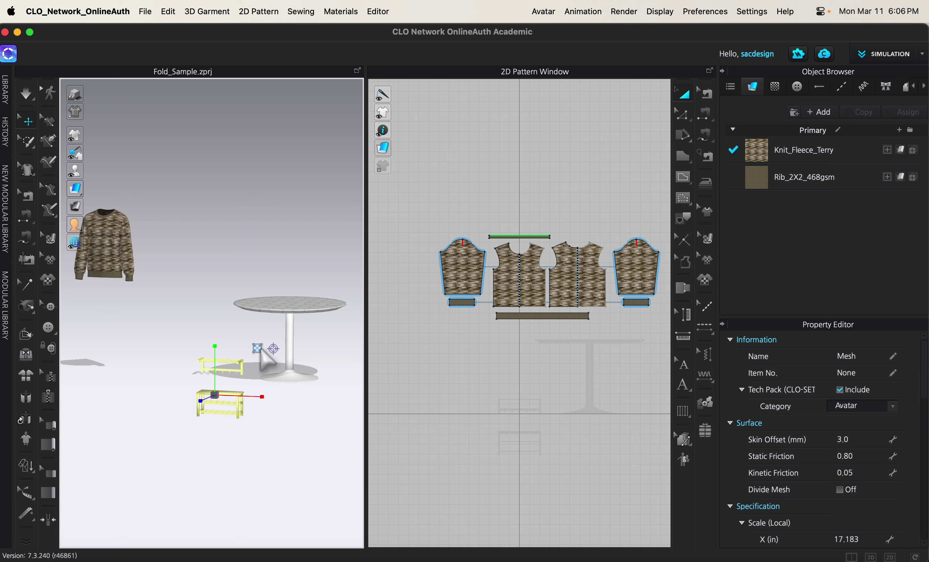
drag(218, 389, 239, 383)
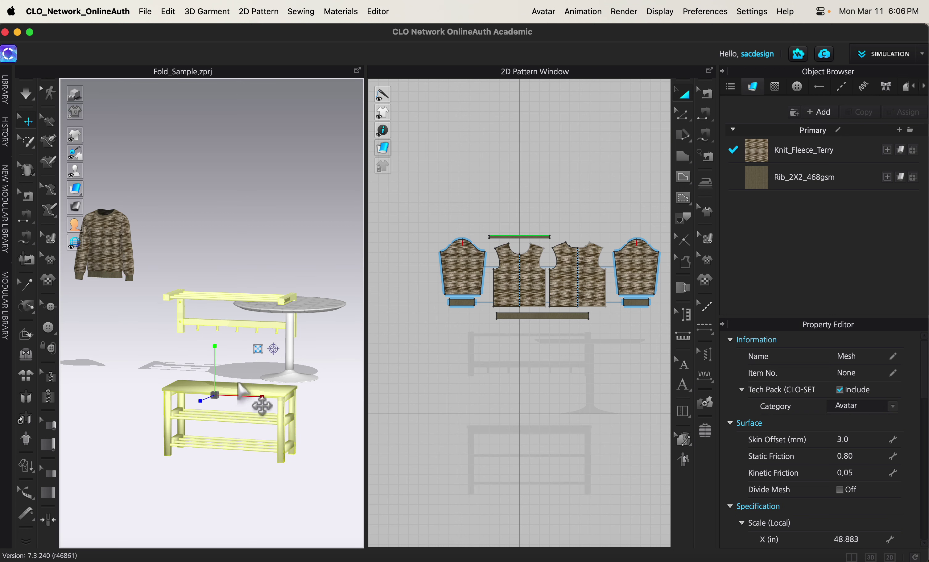
click(258, 348)
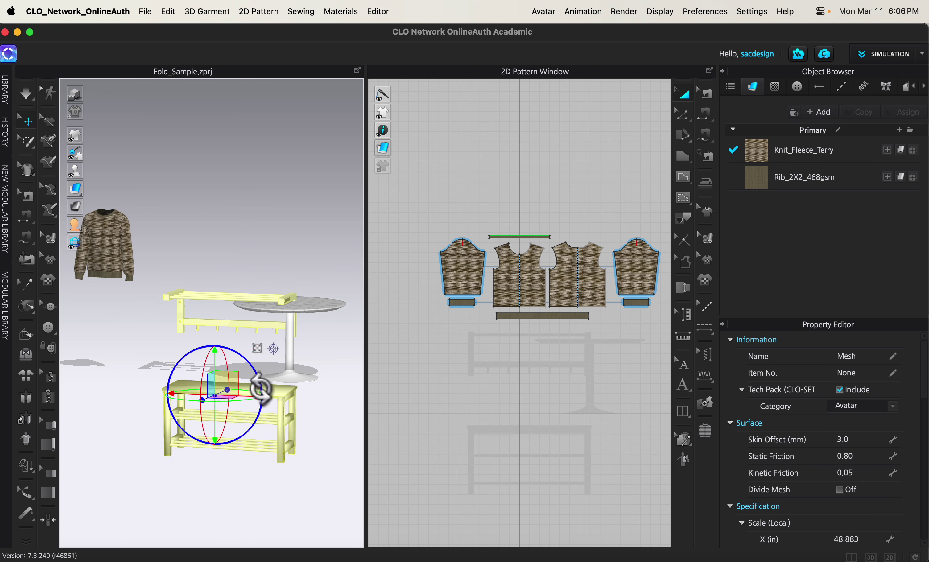
drag(219, 382, 178, 313)
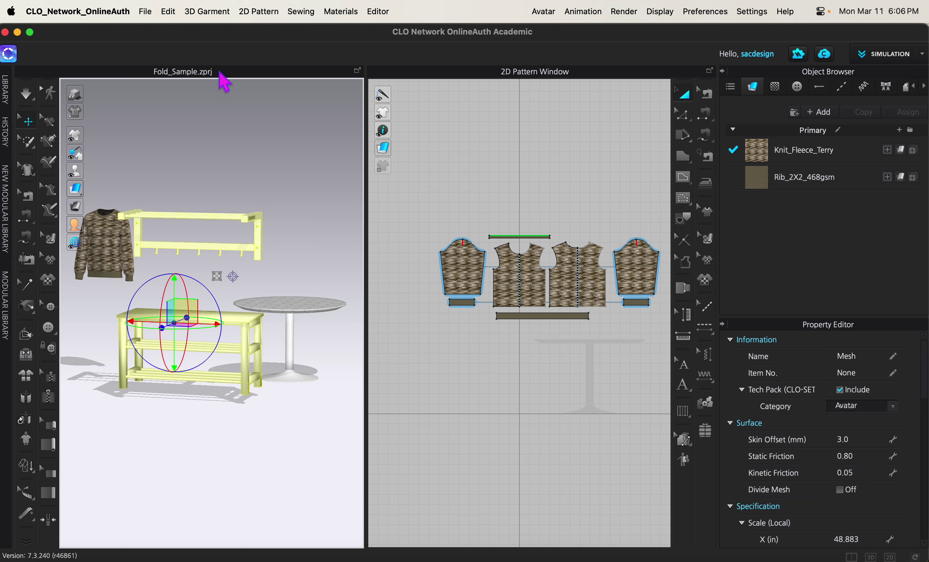
click(147, 11)
mouse_move(163, 174)
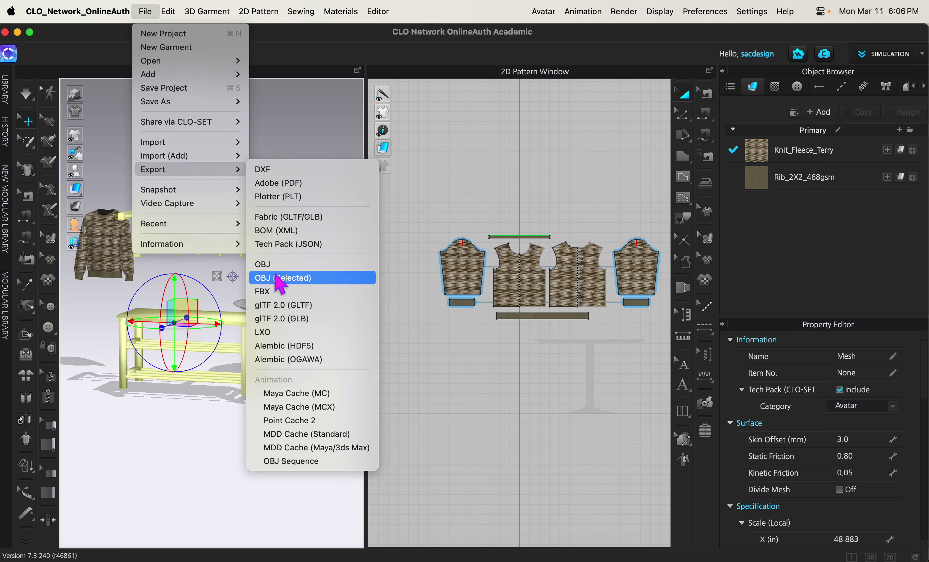
click(208, 478)
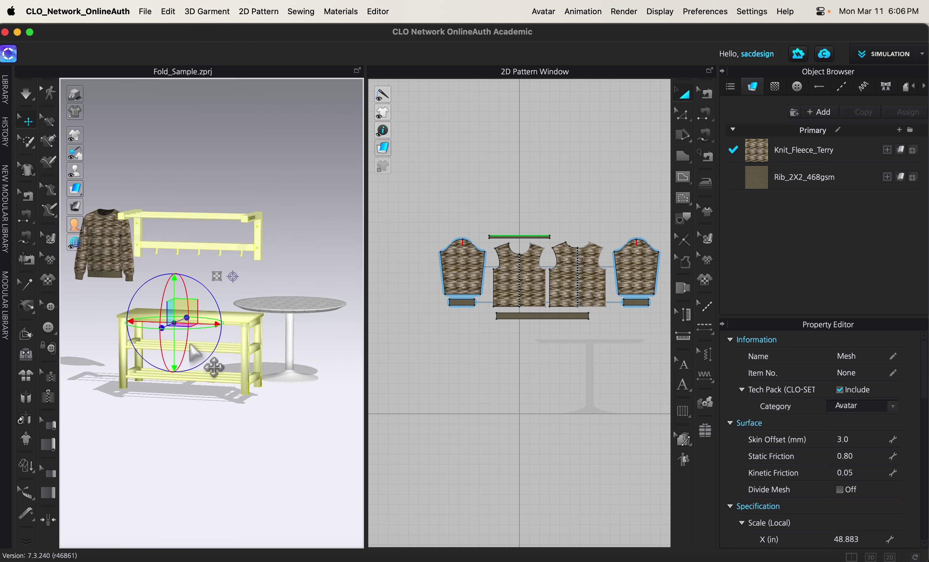
Step: Delete the imported chusig1 bench and wall rack from the scene
key(Delete)
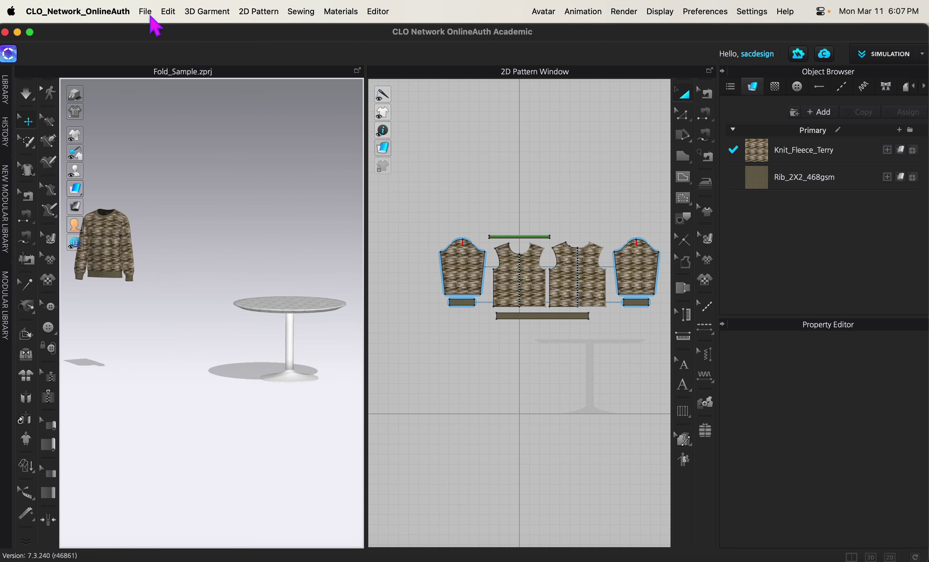
Step: Add Shelf.obj from Downloads to the project as an OBJ, keeping the default import settings
click(145, 11)
mouse_move(186, 144)
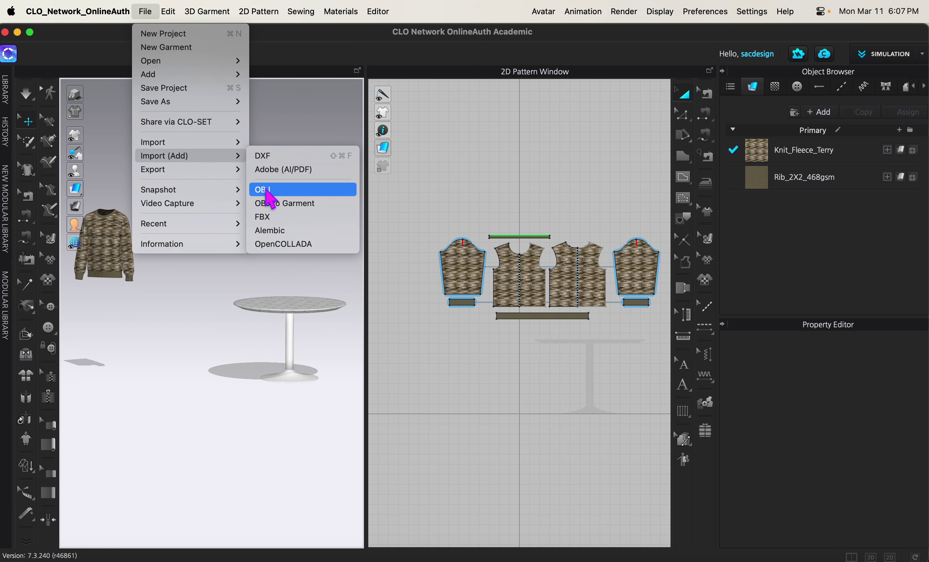
click(266, 193)
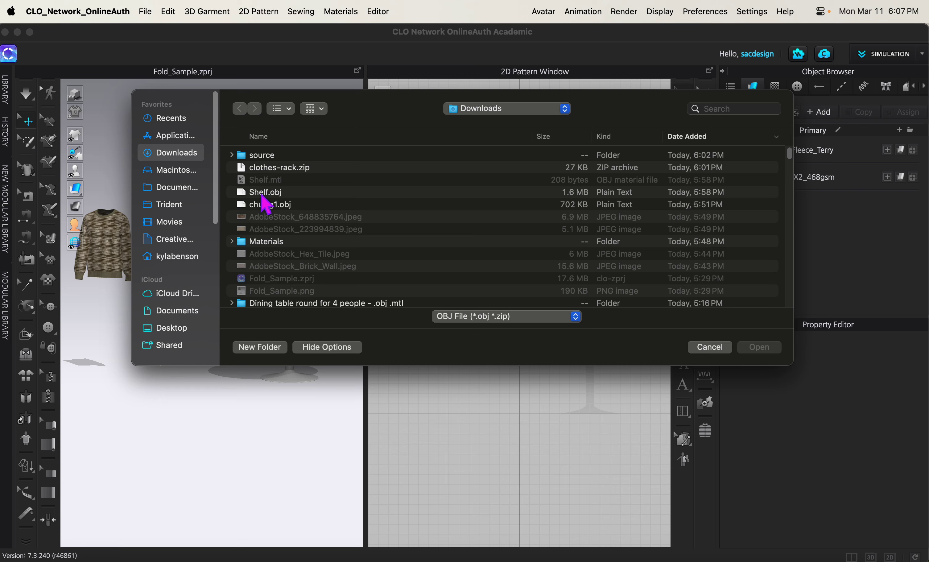
double_click(262, 193)
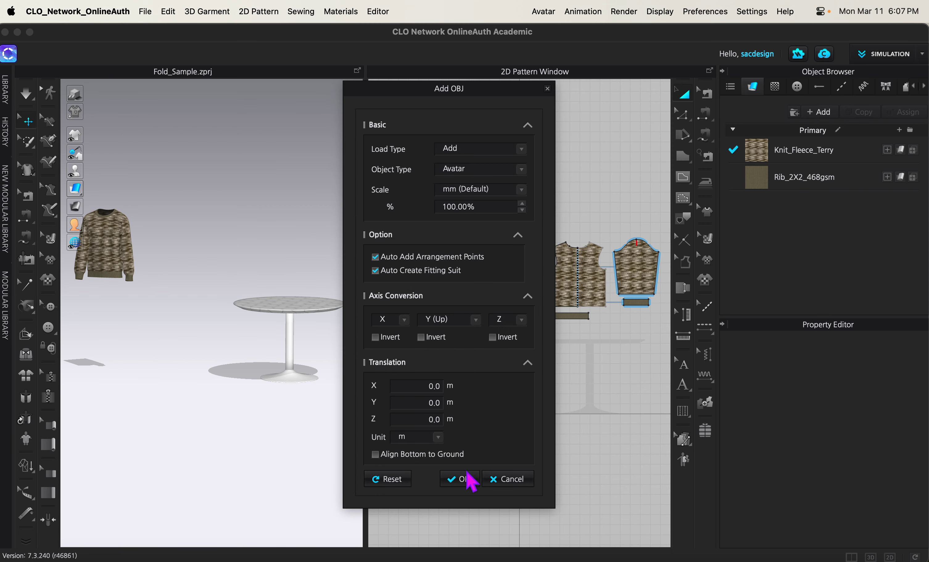
click(470, 480)
click(463, 332)
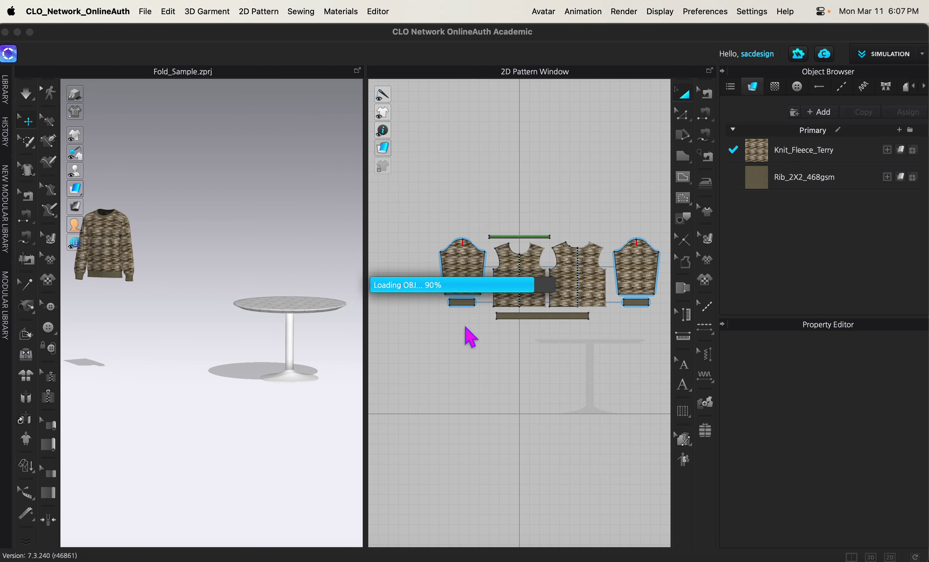
click(470, 334)
Step: Move the imported shelf sideways so it stands between the sweater and the round table
drag(280, 381, 197, 389)
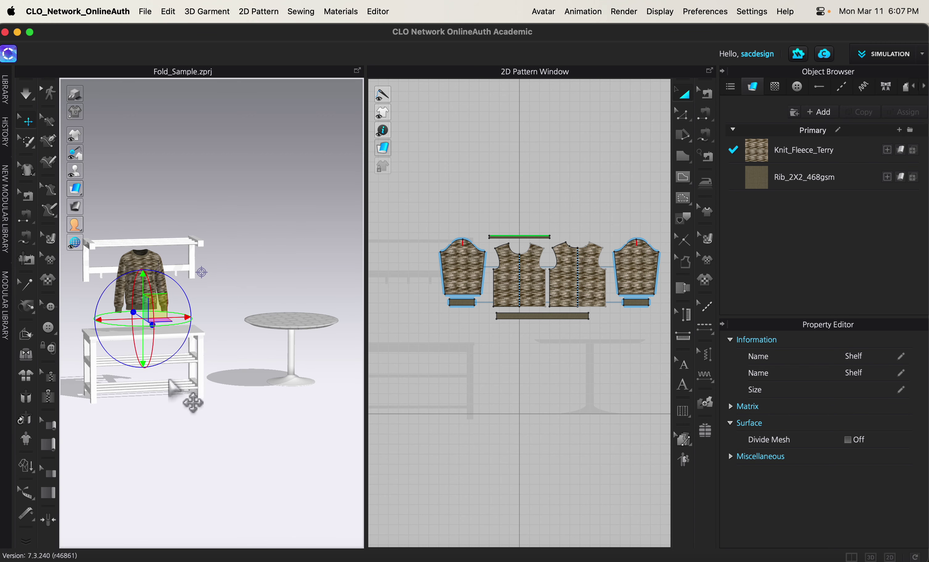
drag(178, 321, 234, 324)
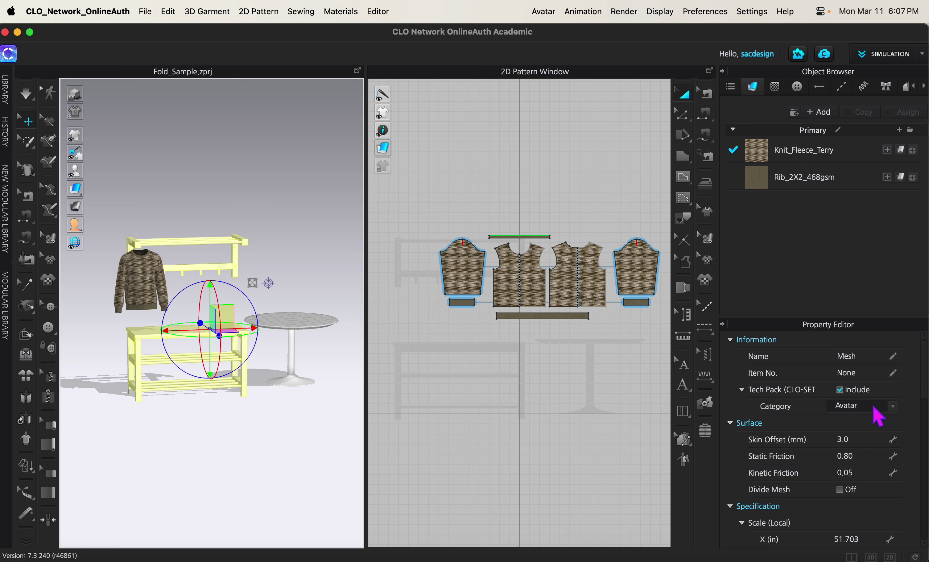
Step: Apply the brown wood-grain JPEG from Downloads as the texture of the shelf's material
scroll(855, 489, down, 10)
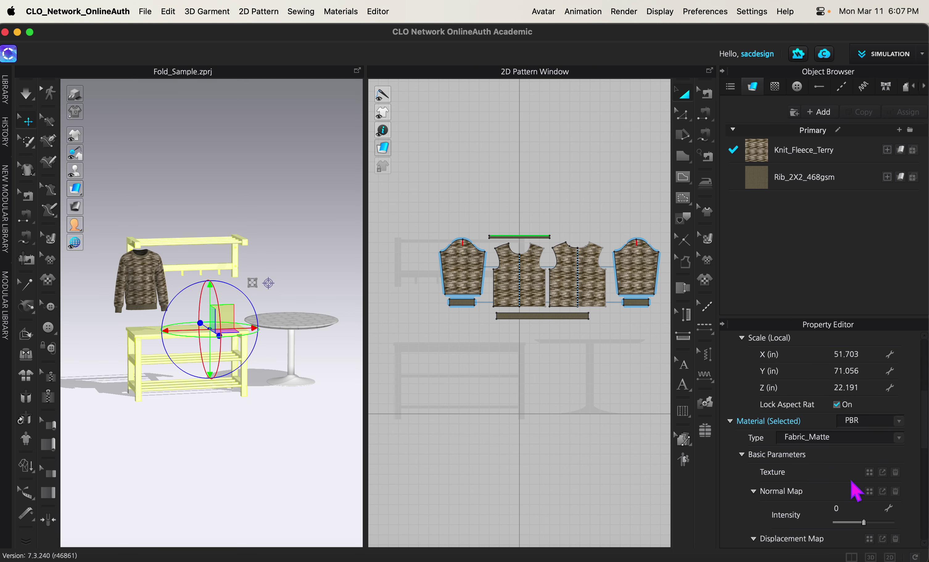
scroll(852, 482, up, 10)
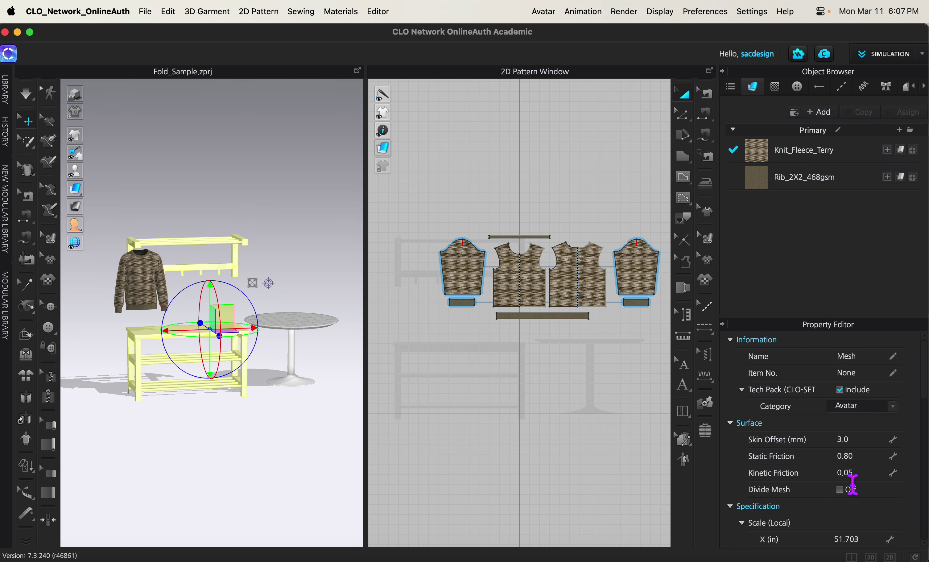
scroll(807, 490, down, 10)
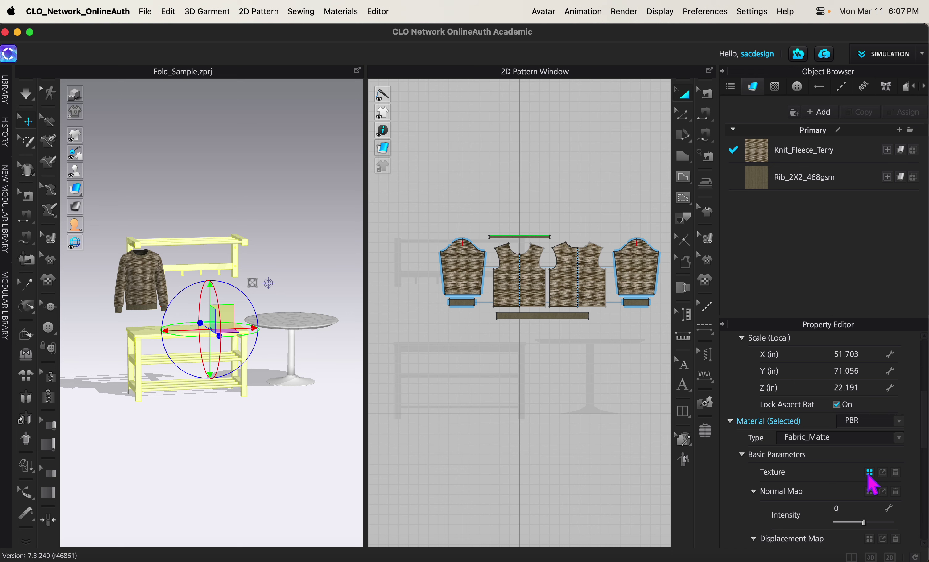
click(870, 475)
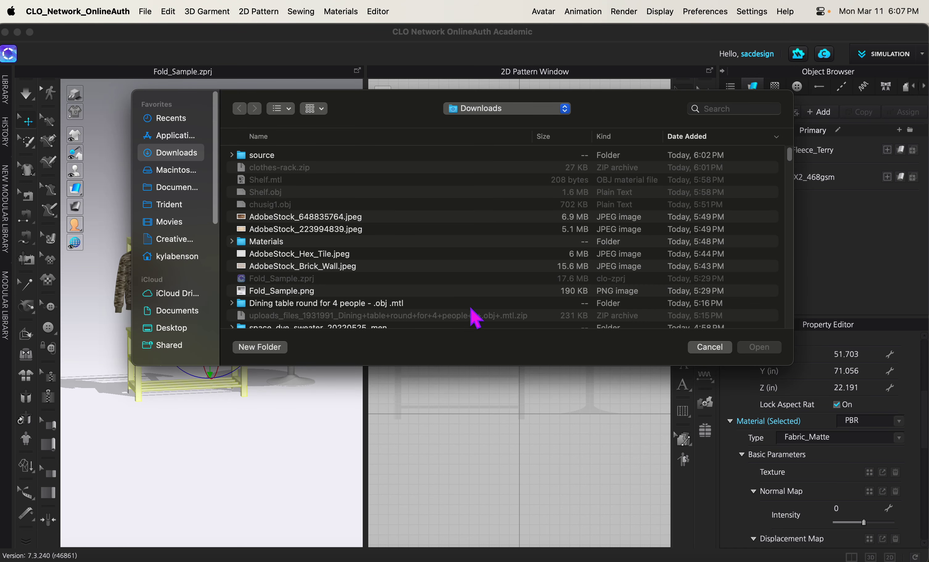
click(273, 223)
double_click(273, 223)
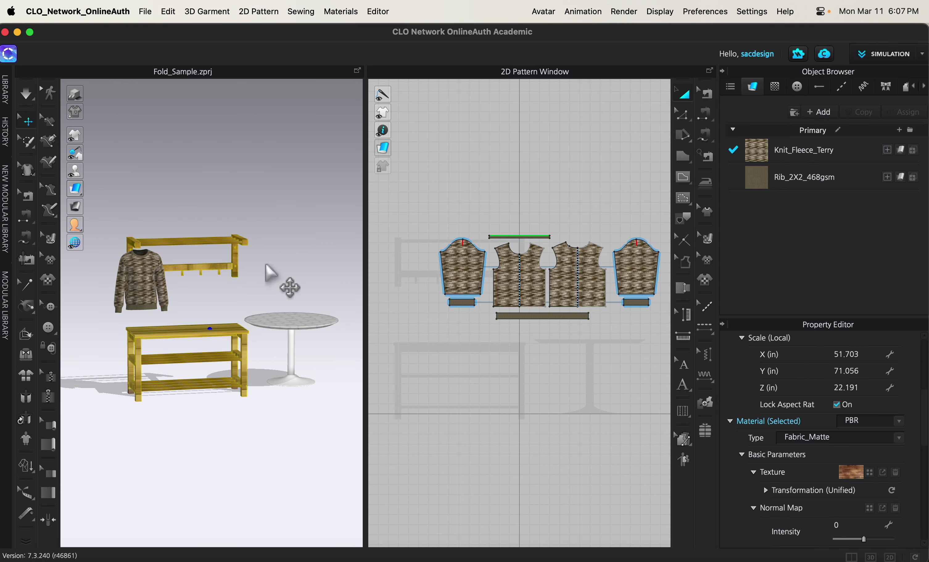
Step: Turn on high-quality rendering in the 3D view and inspect the wood-textured shelf beside the table
right_drag(178, 382, 242, 386)
click(75, 93)
scroll(157, 374, down, 3)
right_drag(155, 452, 165, 417)
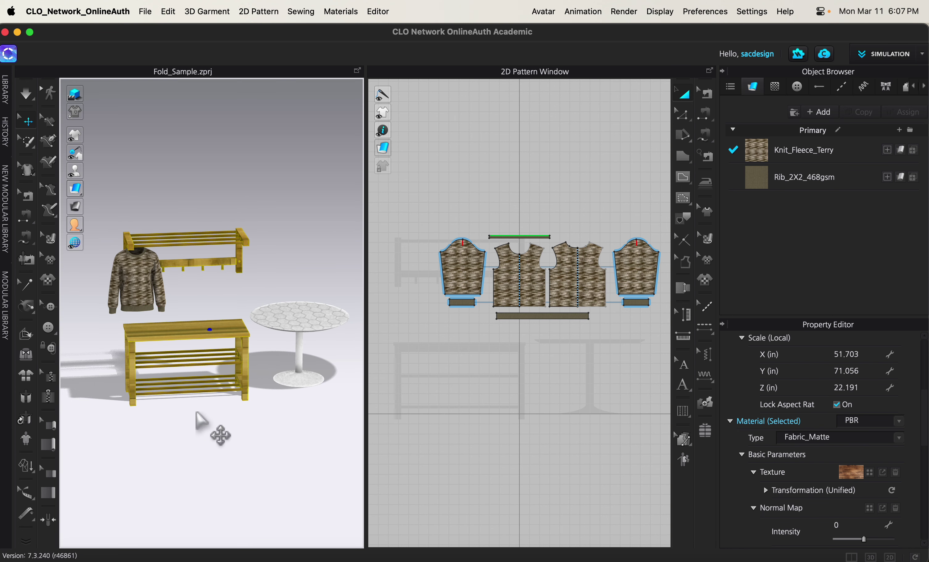